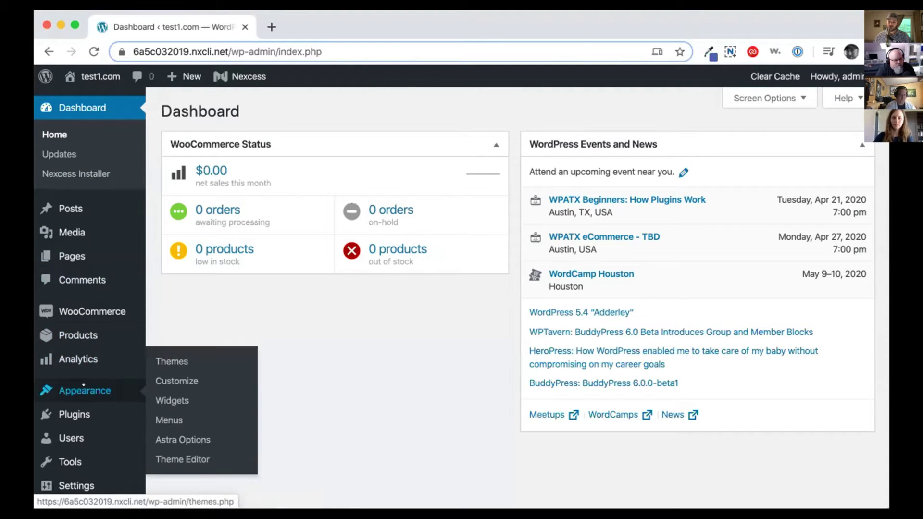
Step: Activate all Astra Pro modules in Astra Options, then visit the site and open the Customizer
{"action": "left_click", "coordinate": [161, 432]}
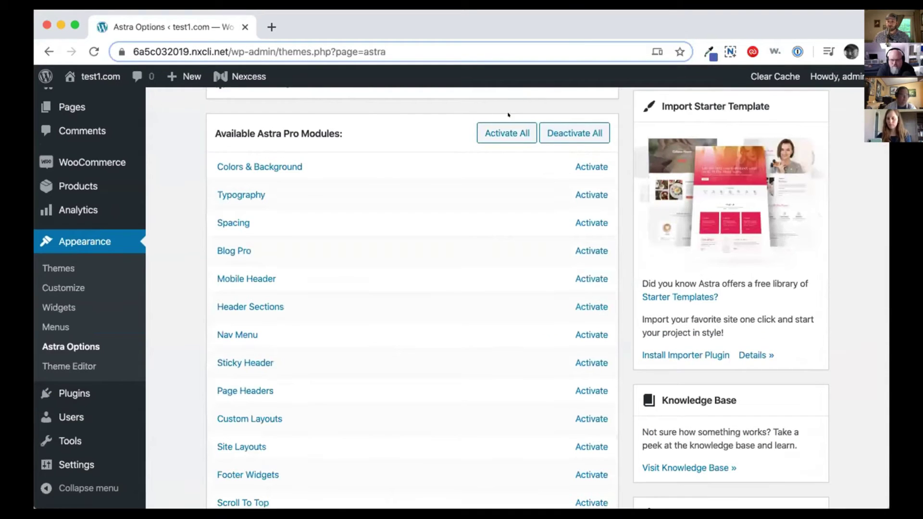
{"action": "left_click", "coordinate": [507, 130]}
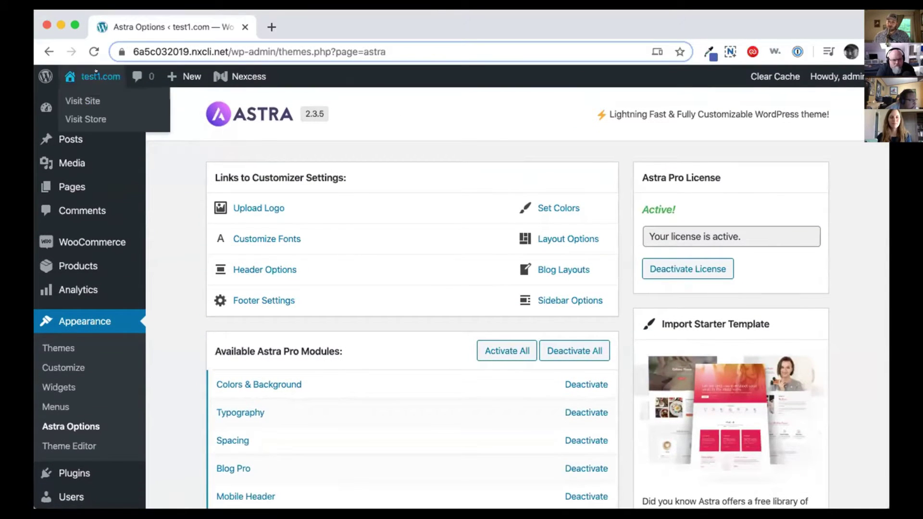
{"action": "left_click", "coordinate": [95, 72]}
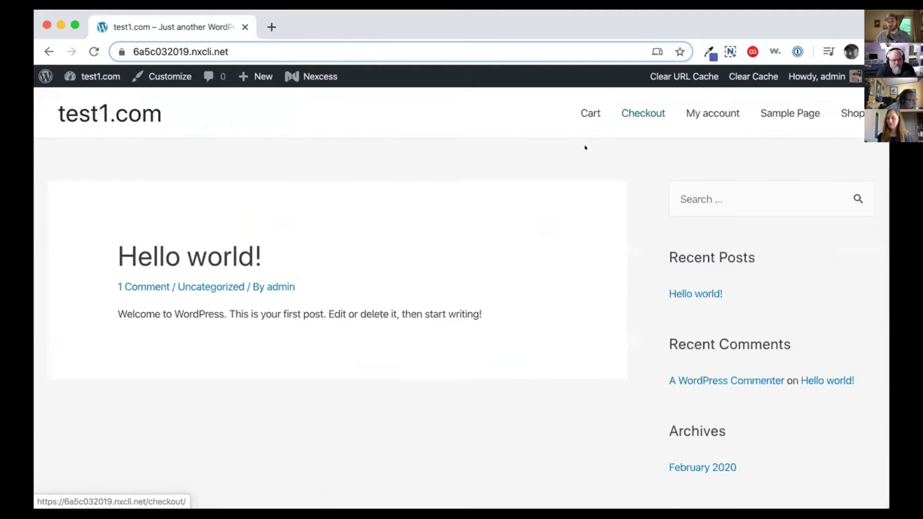
{"action": "left_click", "coordinate": [161, 72]}
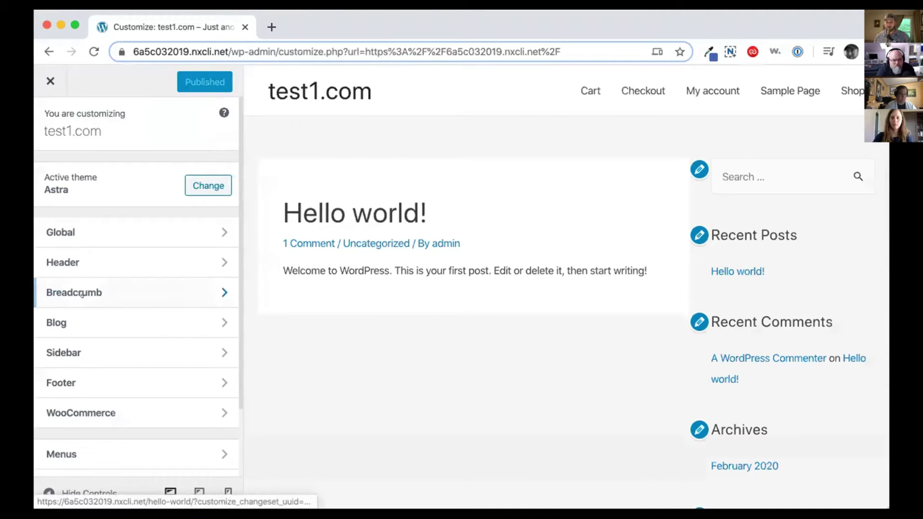
{"action": "scroll", "coordinate": [170, 272], "scroll_direction": "down", "scroll_amount": 2}
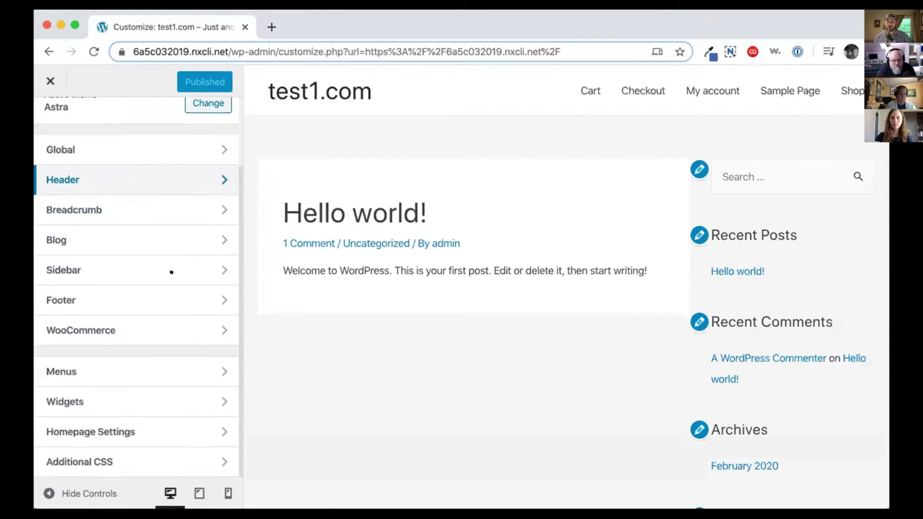
Step: Open the Menus panel from the Customizer sidebar
{"action": "left_click", "coordinate": [126, 370]}
Step: Start a new menu, name it 'Categories', create it and show the items to add
{"action": "left_click", "coordinate": [173, 296]}
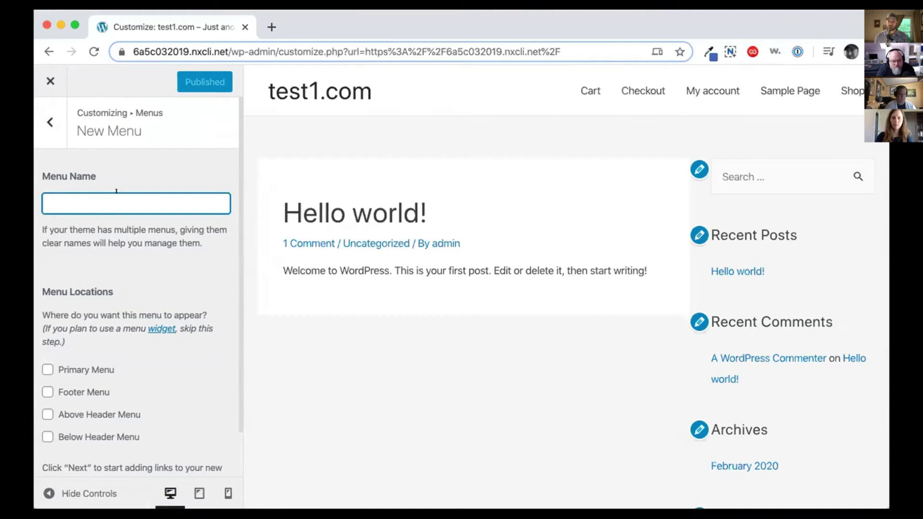
{"action": "type", "text": "Categories"}
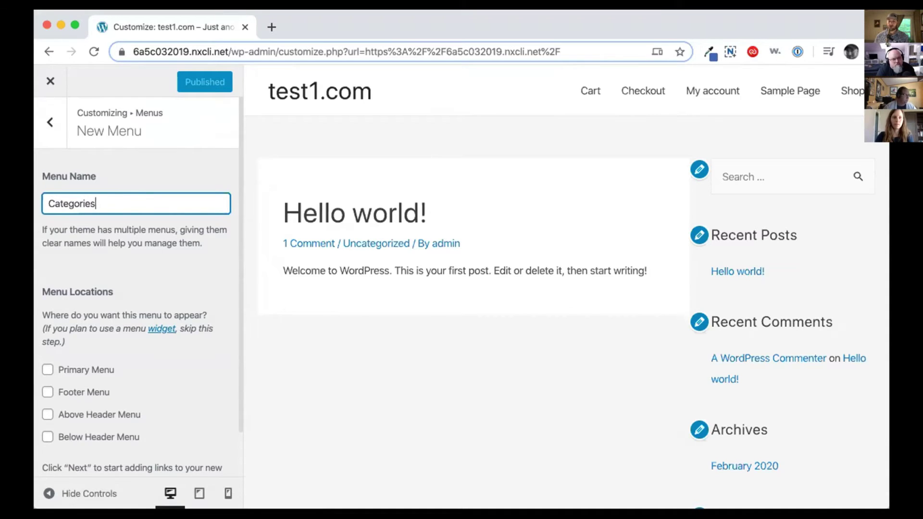
{"action": "scroll", "coordinate": [81, 329], "scroll_direction": "down", "scroll_amount": 2}
{"action": "left_click", "coordinate": [184, 454]}
{"action": "left_click", "coordinate": [193, 303]}
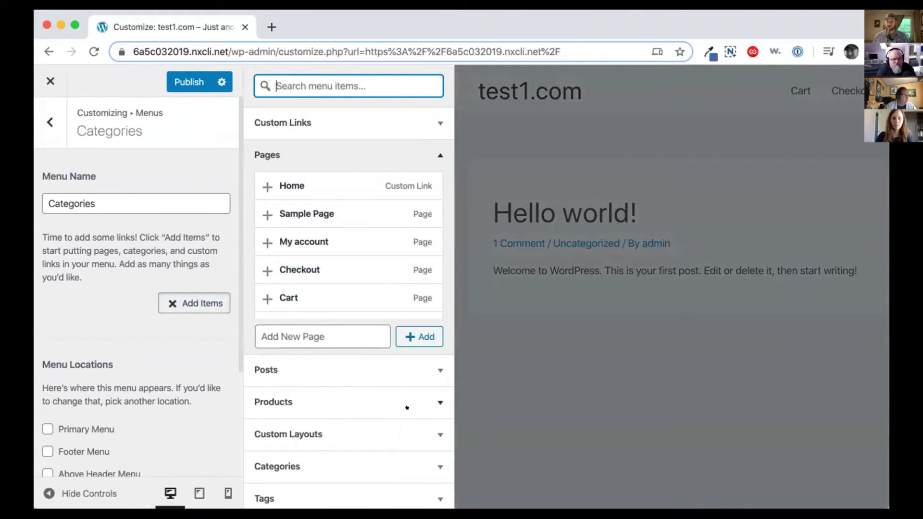
Step: Add custom links Cat1, Cat2 and cat3, each with URL '#', to the Categories menu
{"action": "left_click", "coordinate": [343, 115]}
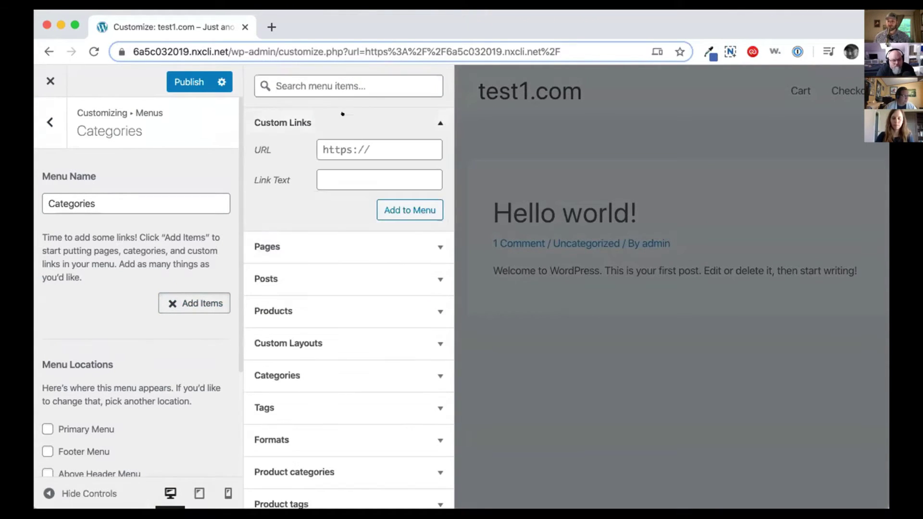
{"action": "triple_click", "coordinate": [339, 149]}
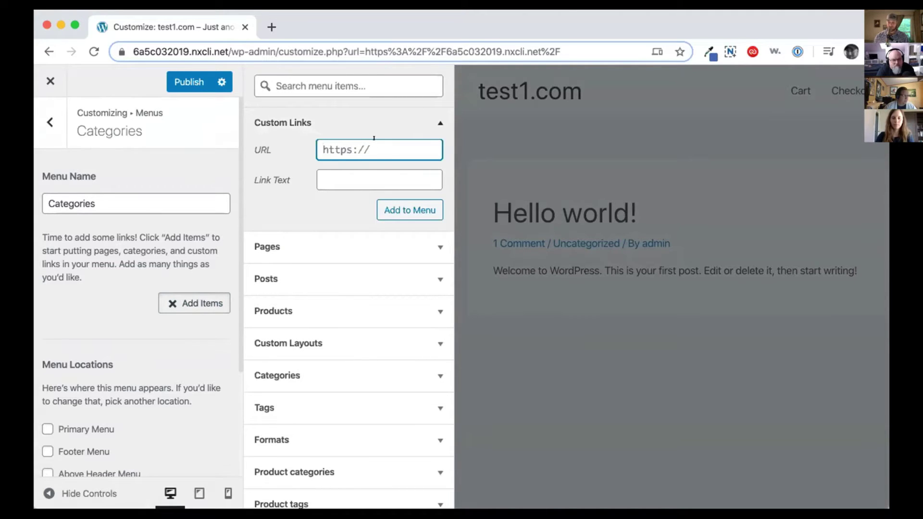
{"action": "type", "text": "#"}
{"action": "key", "text": "Tab"}
{"action": "type", "text": "t1"}
{"action": "type", "text": "Cat1"}
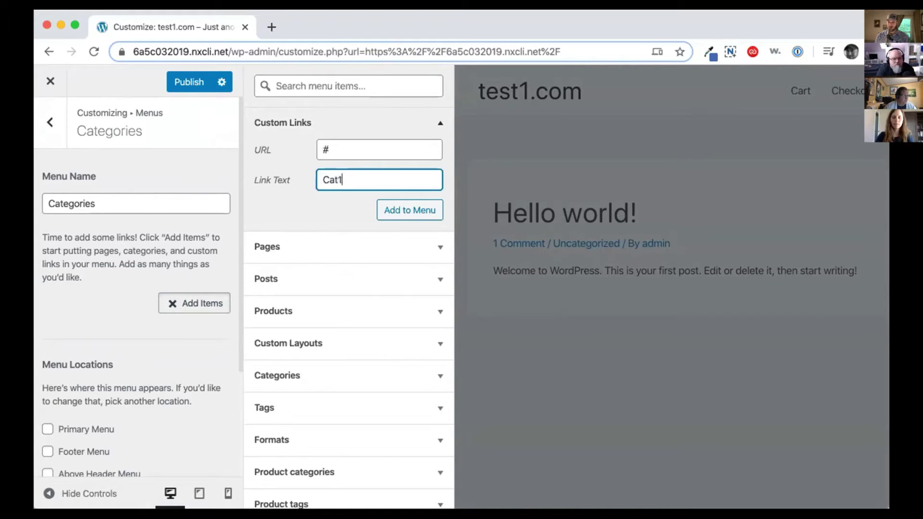
{"action": "key", "text": "Return"}
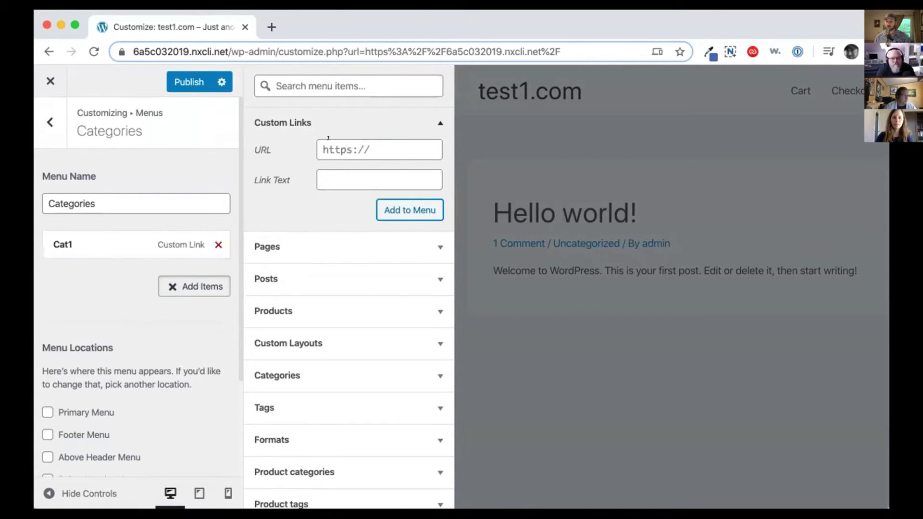
{"action": "key", "text": "BackSpace"}
{"action": "key", "text": "BackSpace"}
{"action": "key", "text": "BackSpace"}
{"action": "type", "text": "#"}
{"action": "key", "text": "Tab"}
{"action": "type", "text": "Cat"}
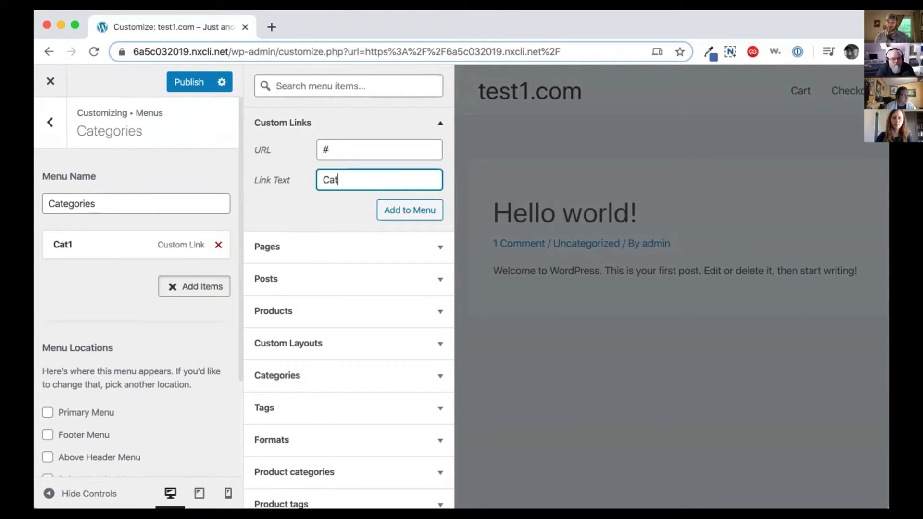
{"action": "type", "text": "2"}
{"action": "key", "text": "Return"}
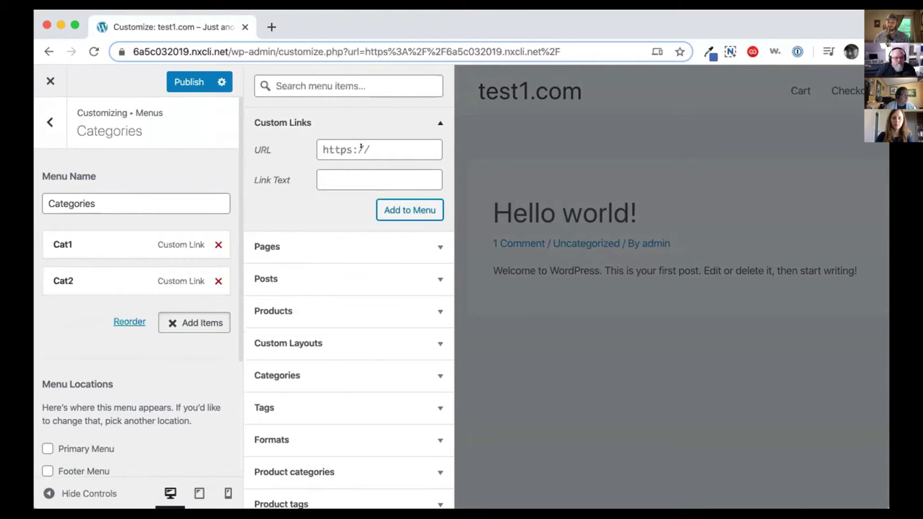
{"action": "left_click", "coordinate": [349, 146]}
{"action": "type", "text": "cat 3"}
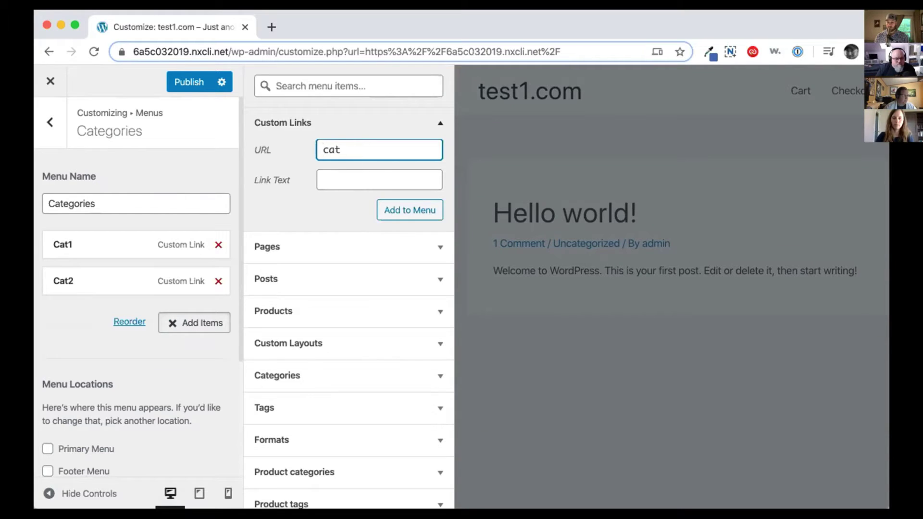
{"action": "key", "text": "BackSpace"}
{"action": "key", "text": "BackSpace"}
{"action": "key", "text": "BackSpace"}
{"action": "type", "text": "#"}
{"action": "key", "text": "Tab"}
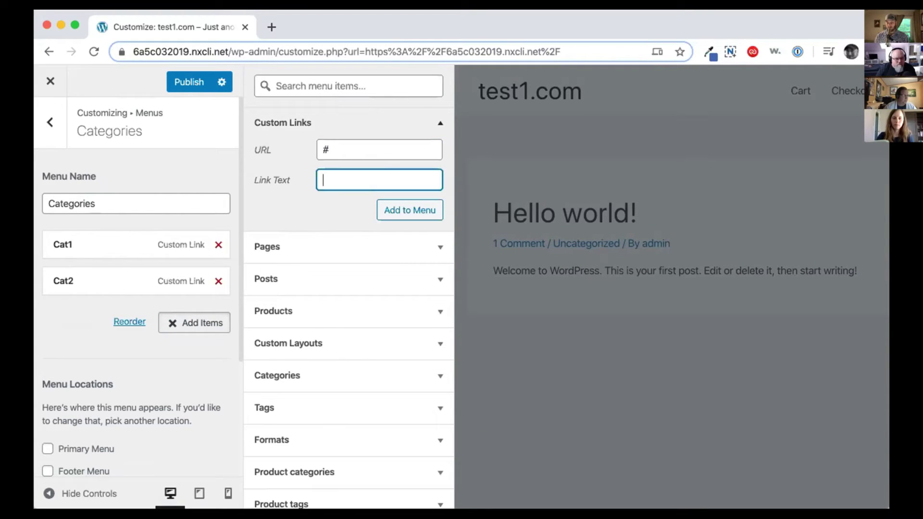
{"action": "type", "text": "cat3"}
{"action": "key", "text": "Tab"}
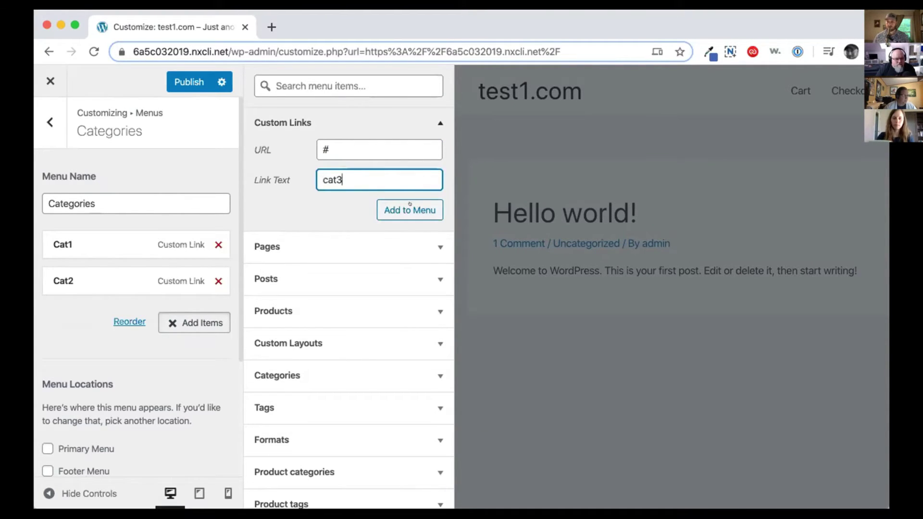
{"action": "key", "text": "Return"}
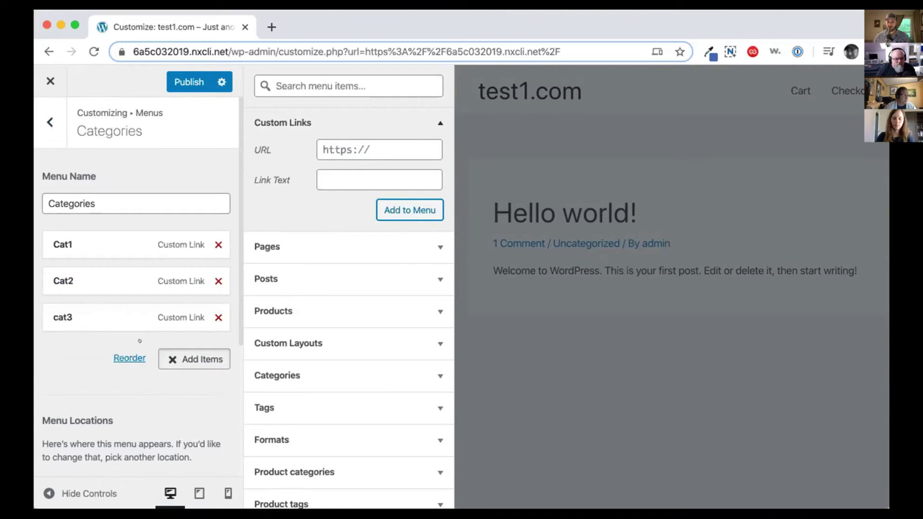
{"action": "scroll", "coordinate": [68, 249], "scroll_direction": "down", "scroll_amount": 5}
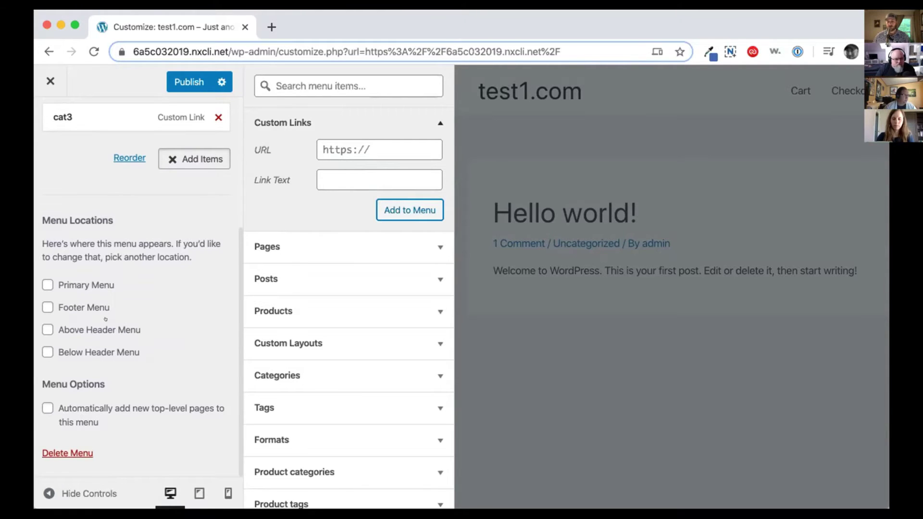
Step: Assign Categories to the Primary Menu location, then start another new menu
{"action": "left_click", "coordinate": [82, 285]}
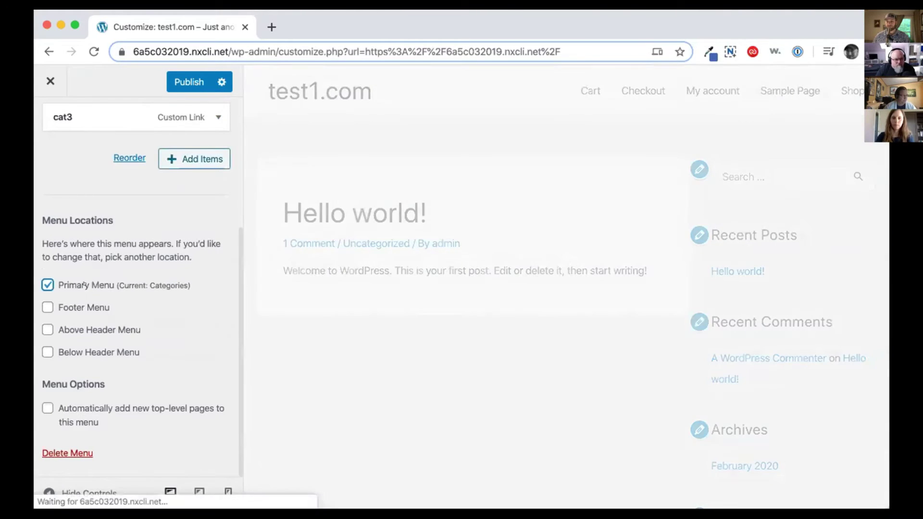
{"action": "scroll", "coordinate": [149, 274], "scroll_direction": "up", "scroll_amount": 2}
{"action": "scroll", "coordinate": [150, 274], "scroll_direction": "up", "scroll_amount": 2}
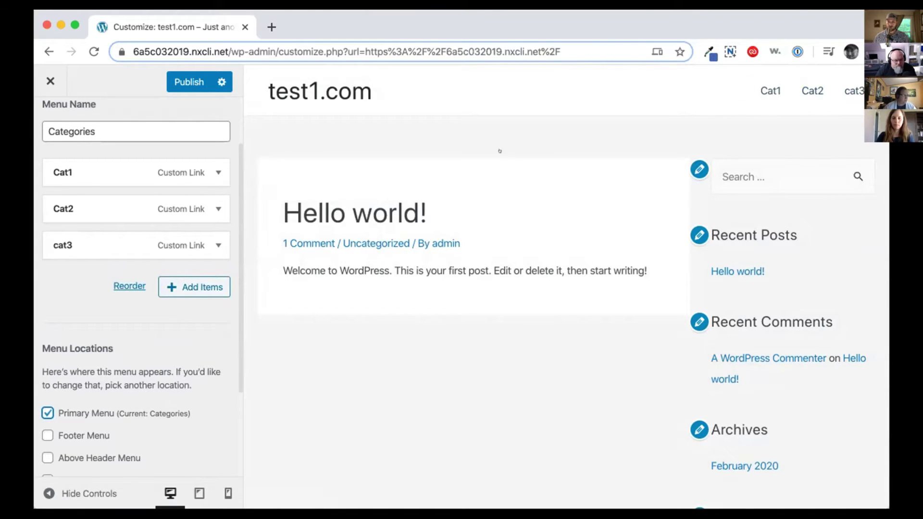
{"action": "scroll", "coordinate": [126, 170], "scroll_direction": "up", "scroll_amount": 2}
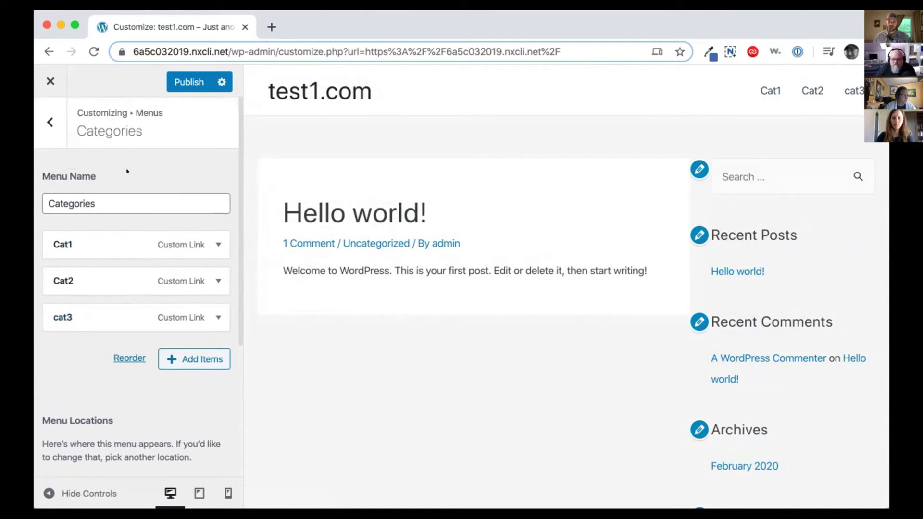
{"action": "left_click", "coordinate": [50, 122]}
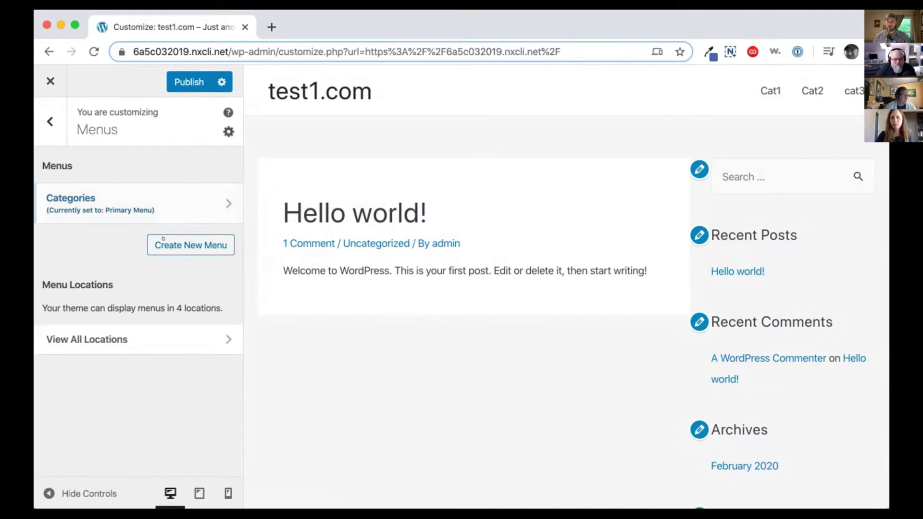
{"action": "left_click", "coordinate": [190, 244]}
Step: Name the new menu 'Account Stuff', assign it to Above Header Menu, and create it
{"action": "left_click", "coordinate": [125, 192]}
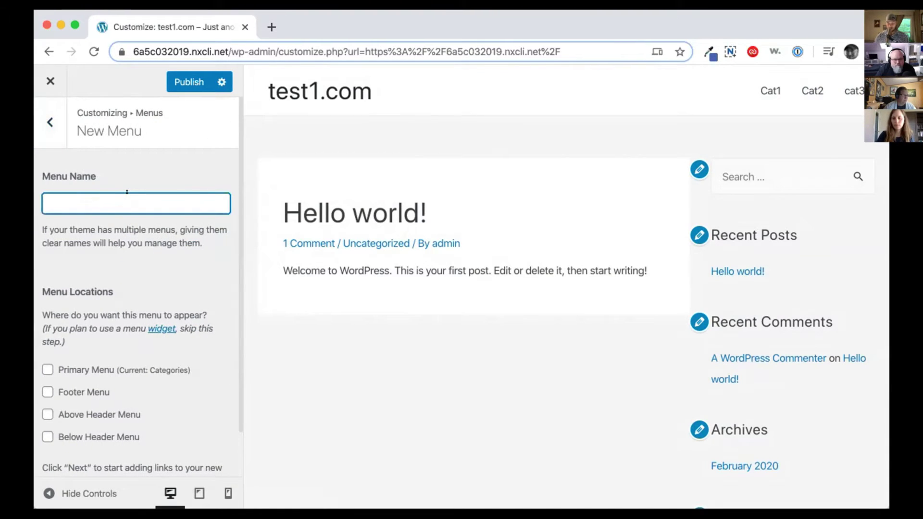
{"action": "type", "text": "A"}
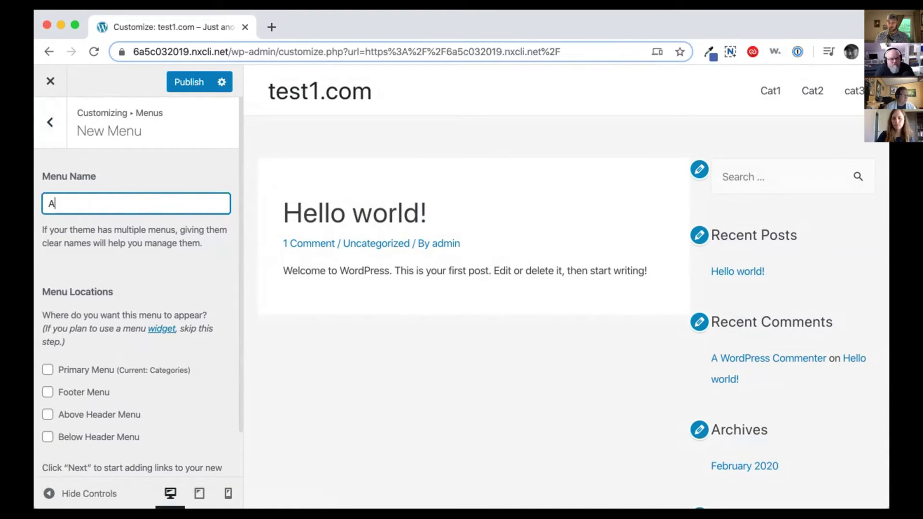
{"action": "type", "text": "ccount Stuff"}
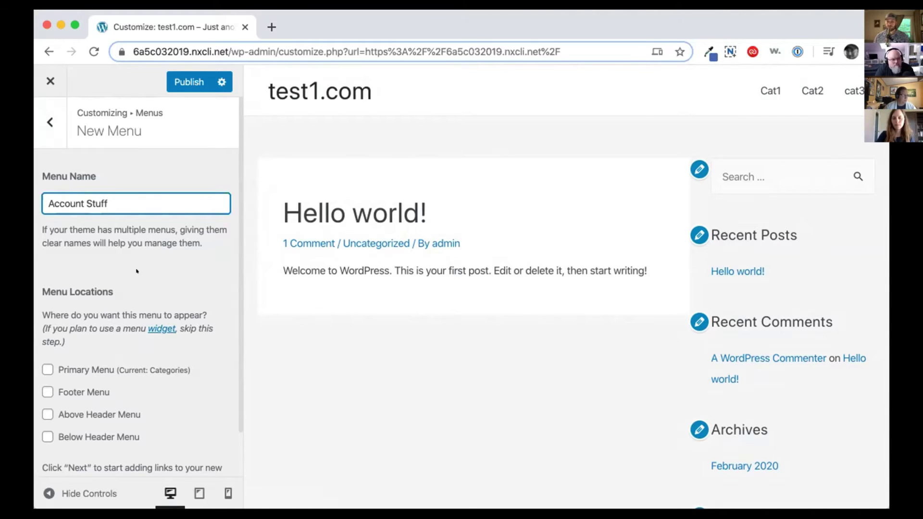
{"action": "scroll", "coordinate": [137, 275], "scroll_direction": "down", "scroll_amount": 2}
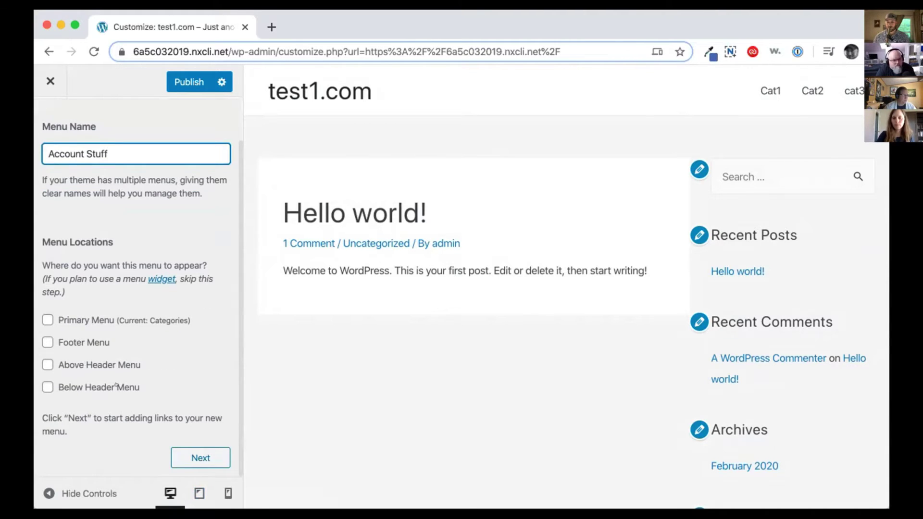
{"action": "left_click", "coordinate": [137, 364]}
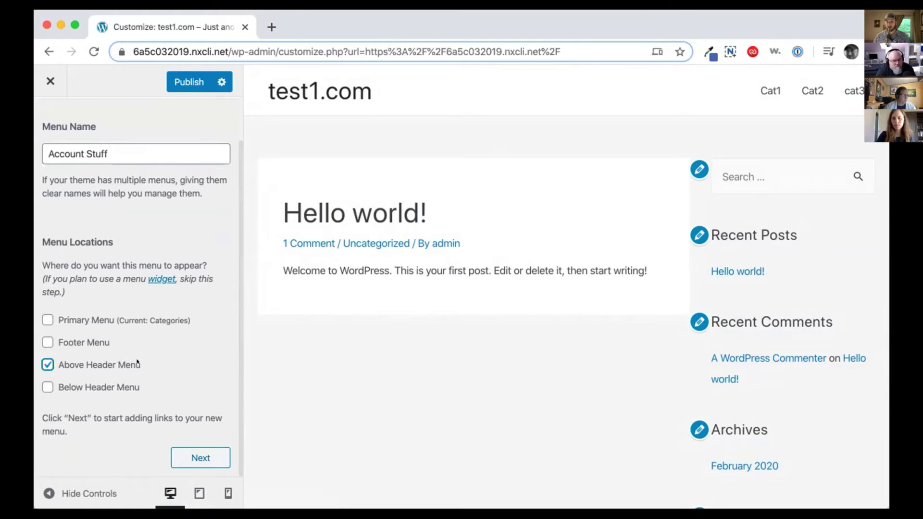
{"action": "left_click", "coordinate": [186, 456]}
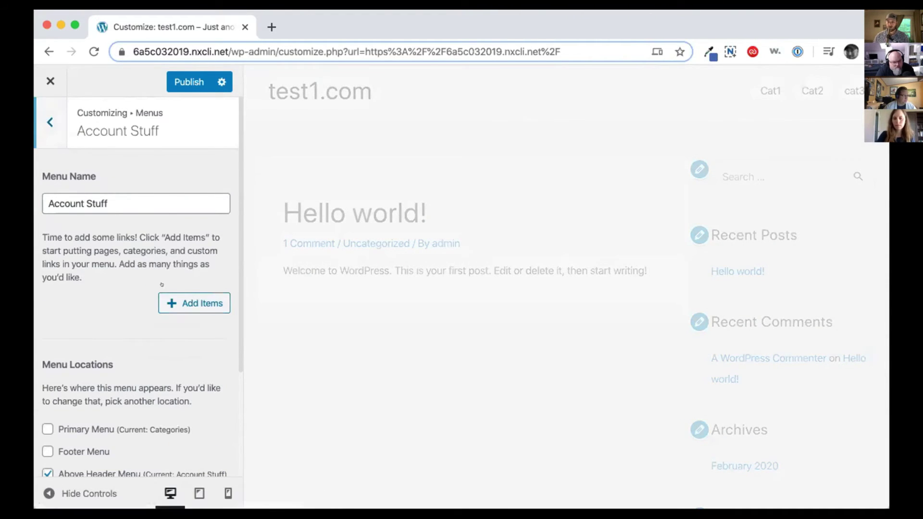
{"action": "left_click", "coordinate": [165, 296]}
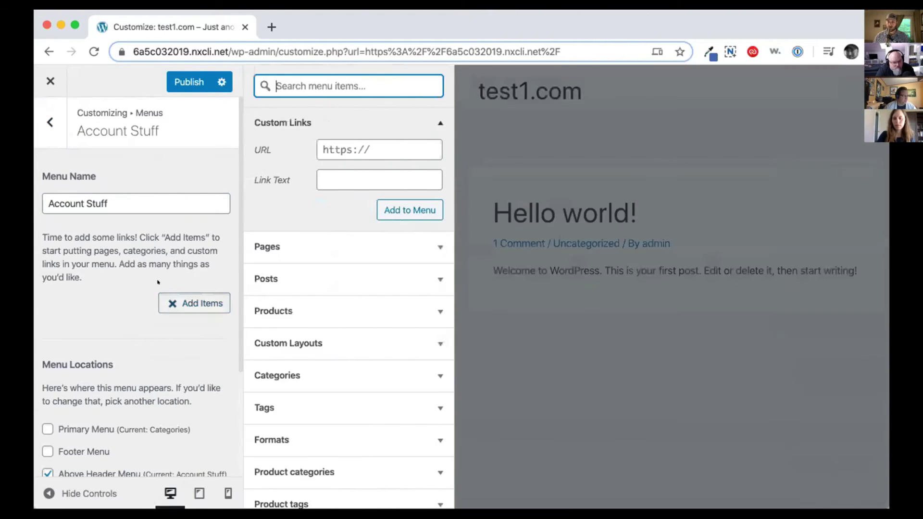
Step: Add '#' custom links 'My Account' and 'Cart' to the Account Stuff menu
{"action": "left_click", "coordinate": [335, 138]}
{"action": "type", "text": "#"}
{"action": "key", "text": "Tab"}
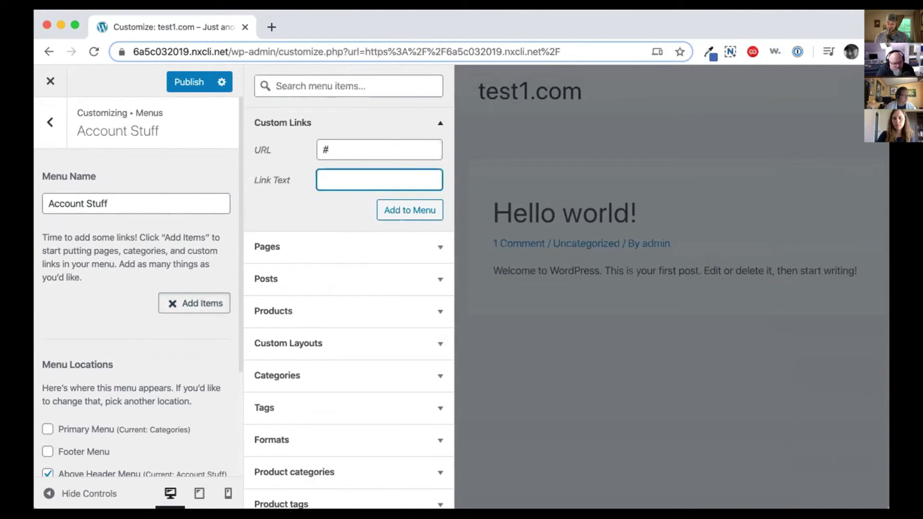
{"action": "type", "text": "My Account"}
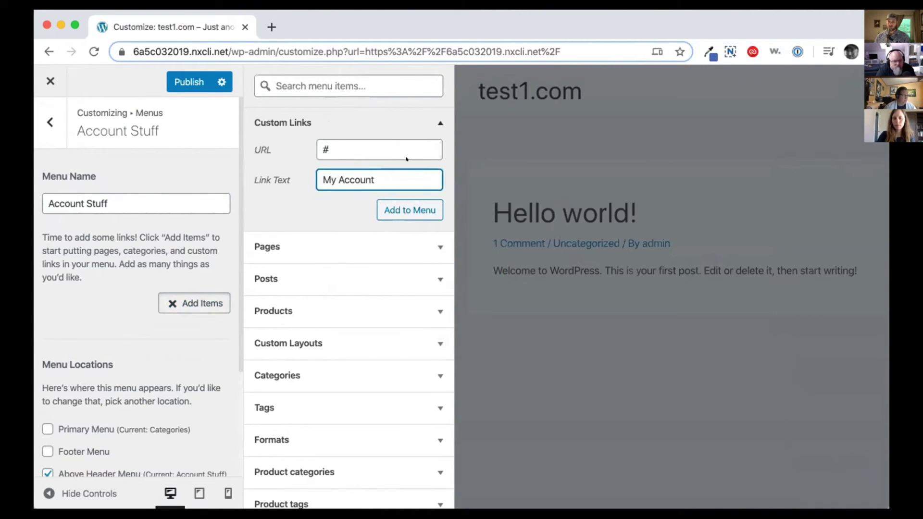
{"action": "left_click", "coordinate": [383, 208]}
{"action": "triple_click", "coordinate": [345, 150]}
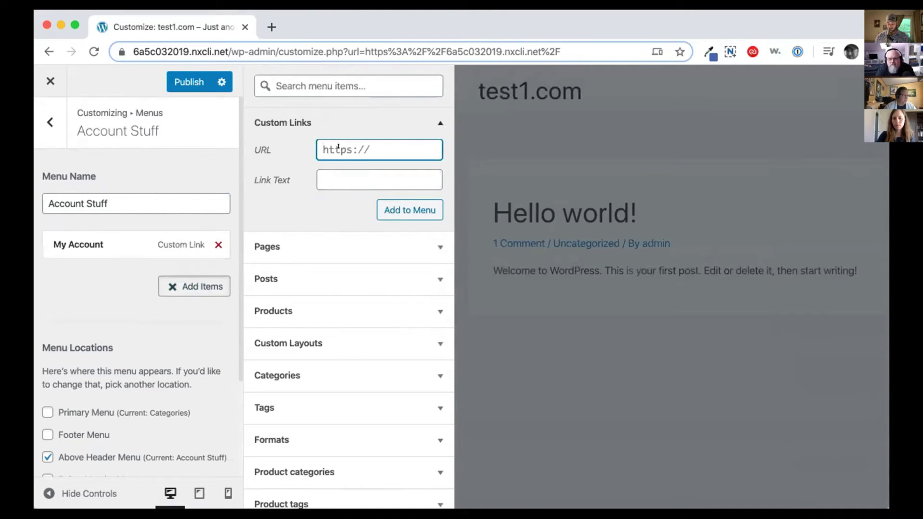
{"action": "type", "text": "Cart"}
{"action": "key", "text": "Tab"}
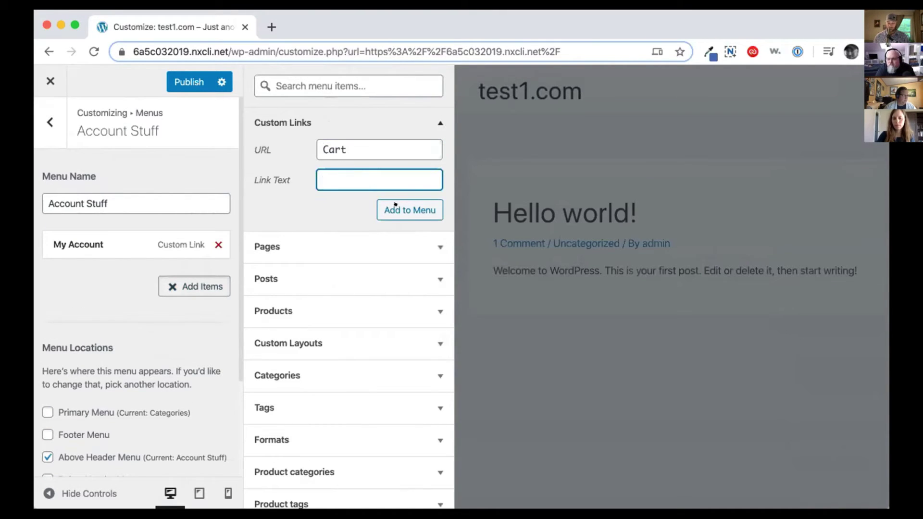
{"action": "type", "text": "#"}
{"action": "left_click", "coordinate": [394, 208]}
{"action": "double_click", "coordinate": [337, 149]}
{"action": "type", "text": "#"}
{"action": "key", "text": "Tab"}
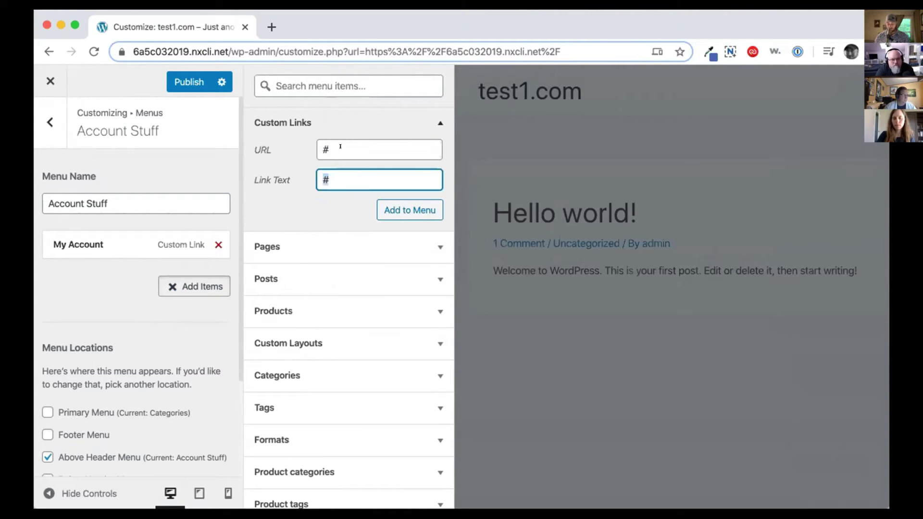
{"action": "left_click", "coordinate": [410, 210]}
Step: Add the 'Shipping Policies' link, then return to the main Customizer sections
{"action": "left_click", "coordinate": [327, 150]}
{"action": "type", "text": "#"}
{"action": "key", "text": "Tab"}
{"action": "type", "text": "S"}
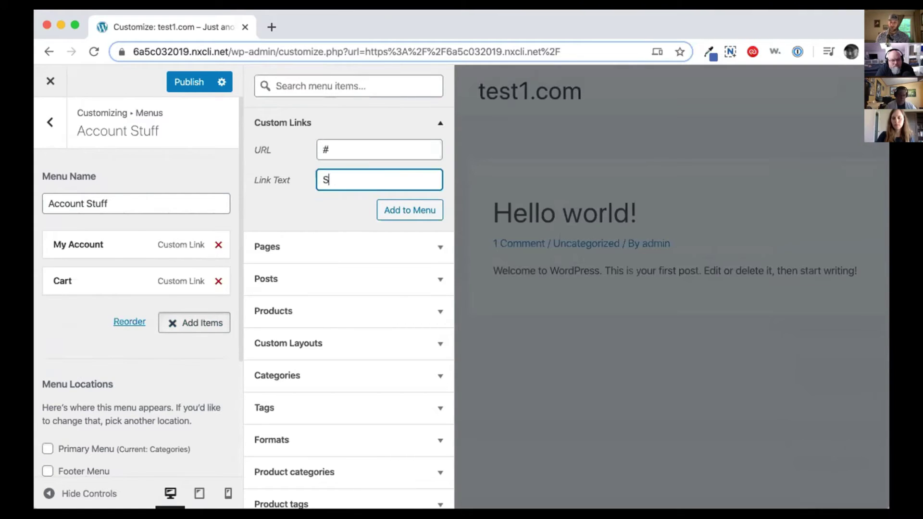
{"action": "type", "text": "hipping Polic"}
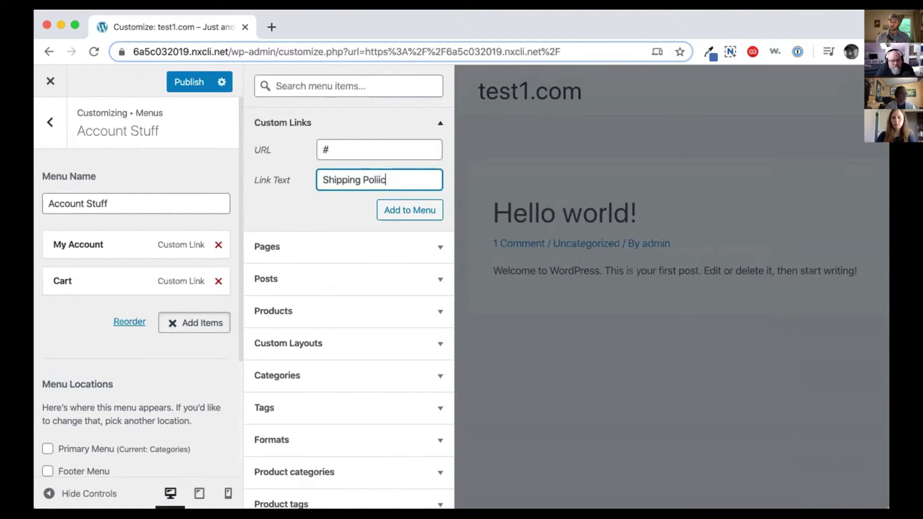
{"action": "type", "text": "ies"}
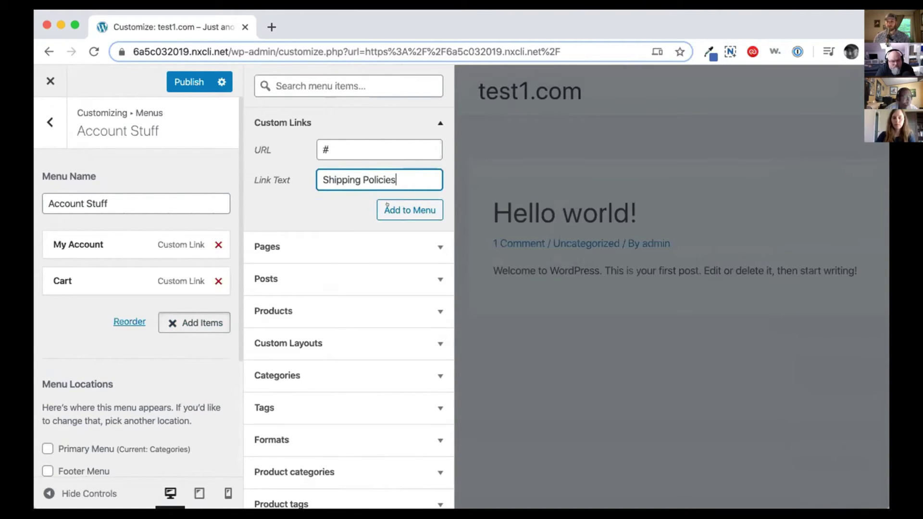
{"action": "left_click", "coordinate": [409, 210]}
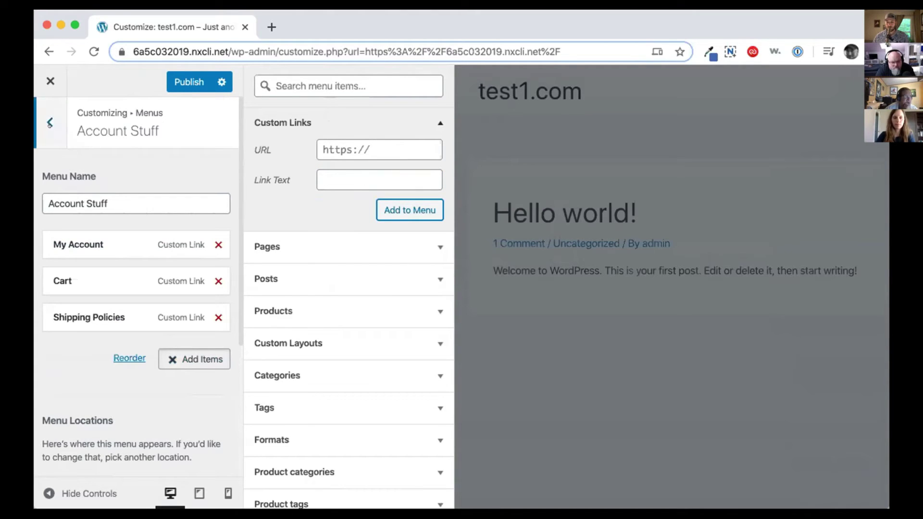
{"action": "left_click", "coordinate": [50, 124]}
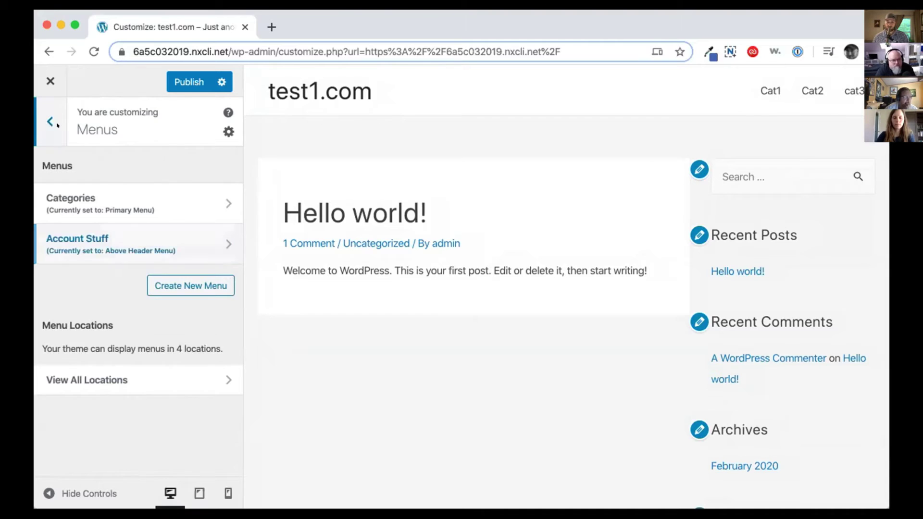
{"action": "left_click", "coordinate": [50, 124]}
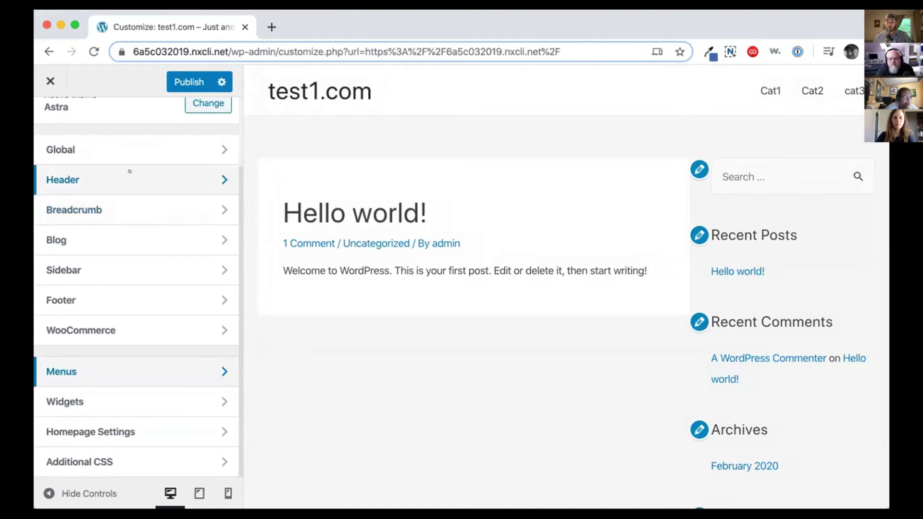
{"action": "scroll", "coordinate": [132, 172], "scroll_direction": "up", "scroll_amount": 2}
Step: Enable the Above Header bar with a single-section layout and Section 1 set to Menu
{"action": "left_click", "coordinate": [151, 253]}
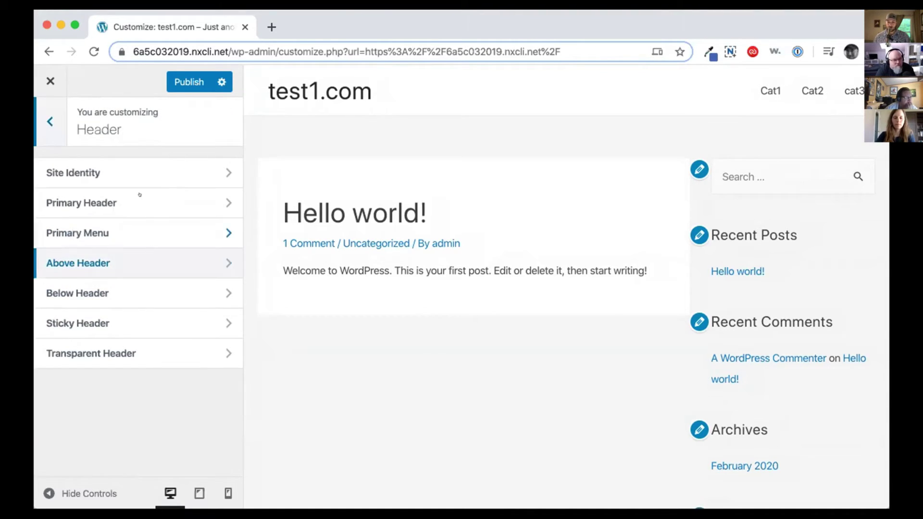
{"action": "left_click", "coordinate": [129, 262]}
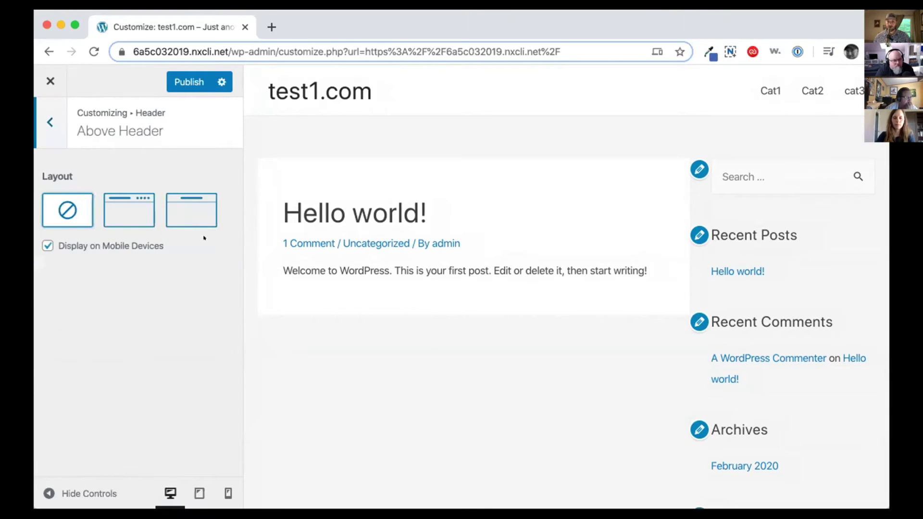
{"action": "left_click", "coordinate": [130, 206]}
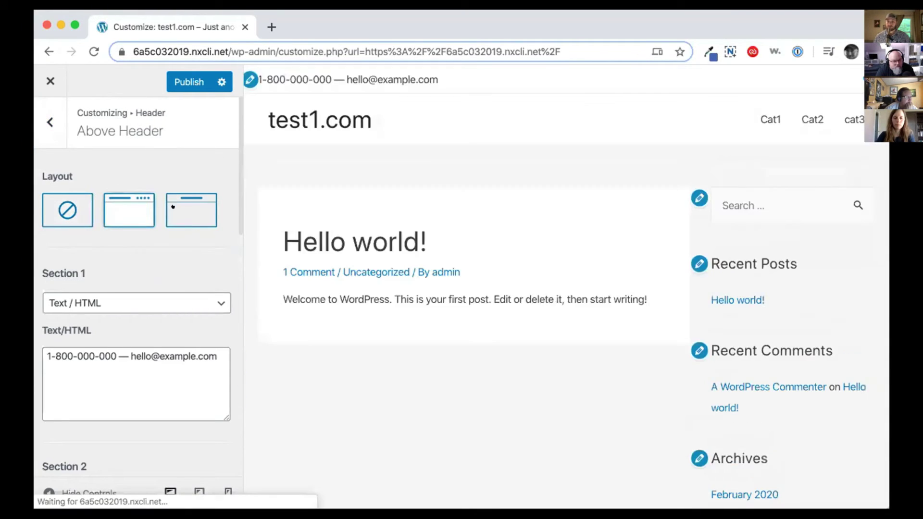
{"action": "left_click", "coordinate": [192, 216]}
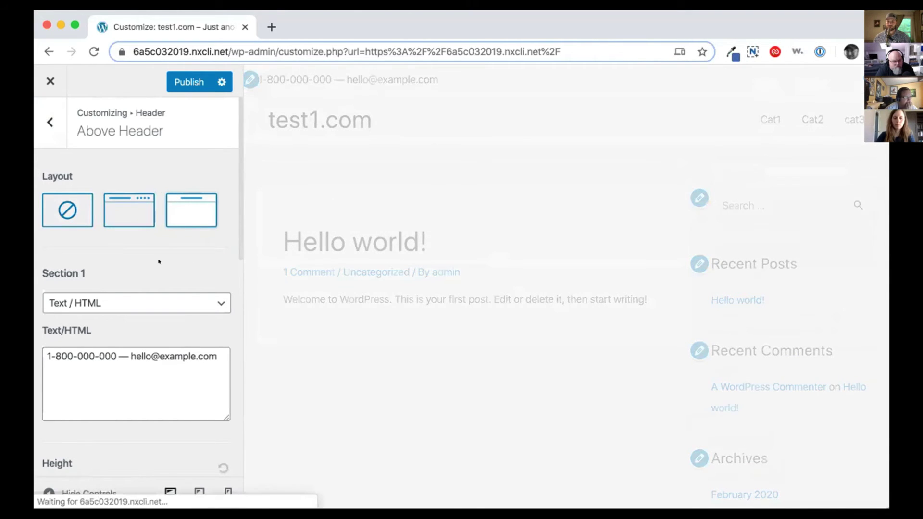
{"action": "scroll", "coordinate": [150, 238], "scroll_direction": "down", "scroll_amount": 3}
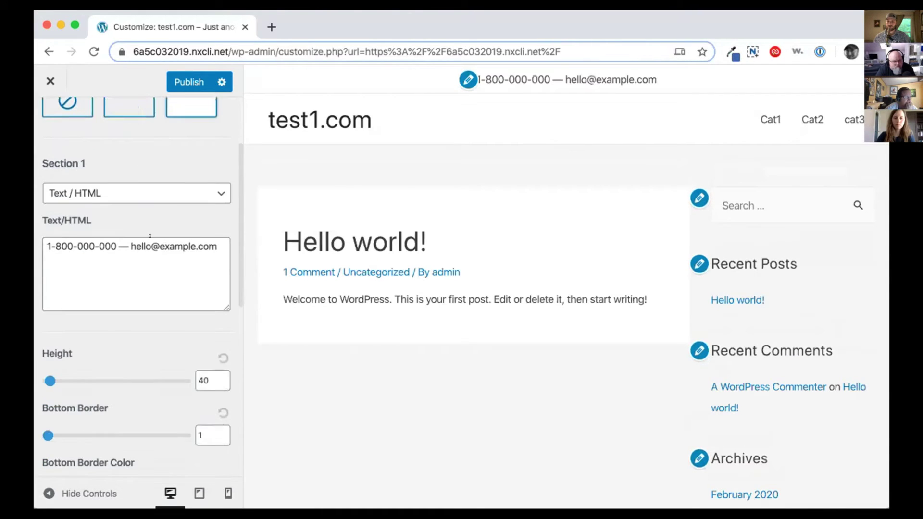
{"action": "left_click", "coordinate": [135, 192]}
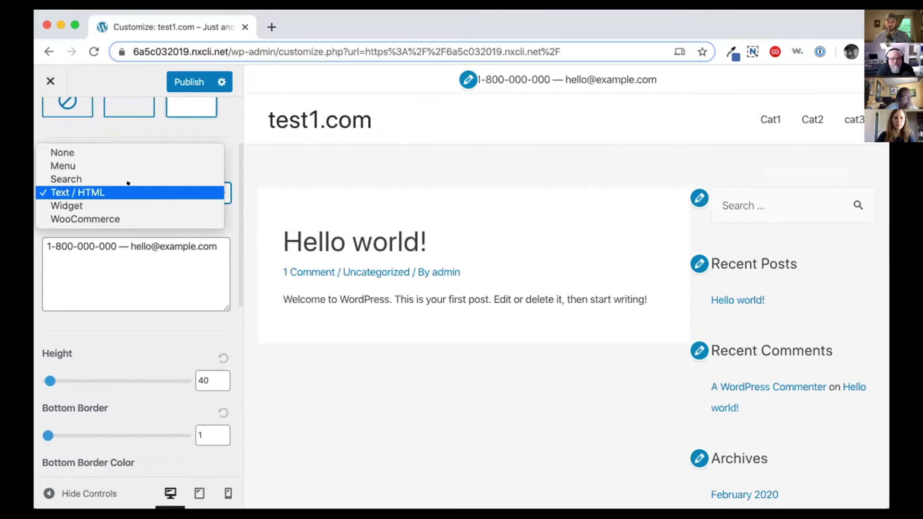
{"action": "left_click", "coordinate": [107, 163]}
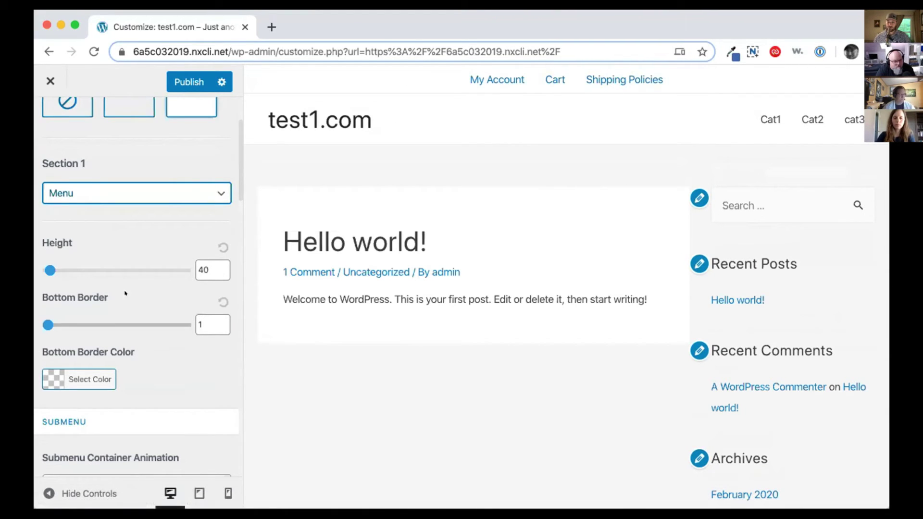
{"action": "scroll", "coordinate": [126, 249], "scroll_direction": "down", "scroll_amount": 3}
{"action": "scroll", "coordinate": [125, 249], "scroll_direction": "down", "scroll_amount": 3}
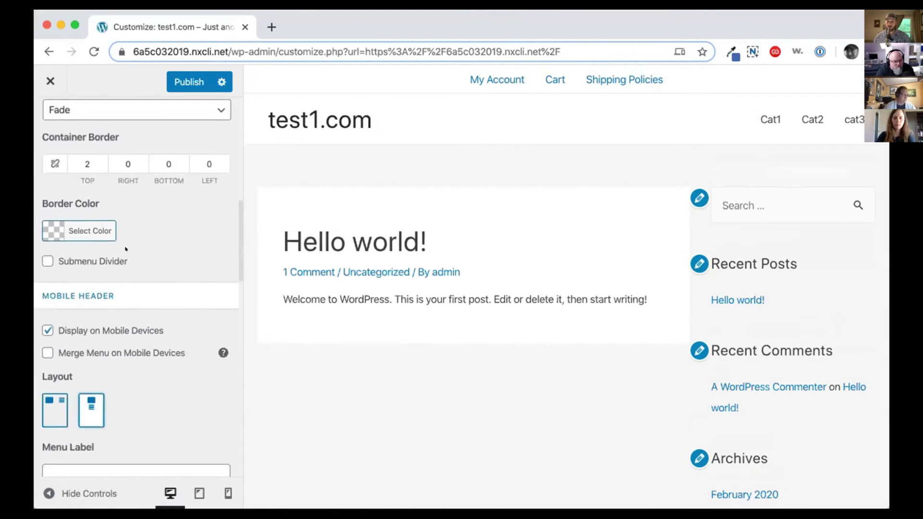
{"action": "scroll", "coordinate": [126, 248], "scroll_direction": "down", "scroll_amount": 2}
{"action": "scroll", "coordinate": [125, 249], "scroll_direction": "up", "scroll_amount": 1}
{"action": "scroll", "coordinate": [126, 249], "scroll_direction": "up", "scroll_amount": 1}
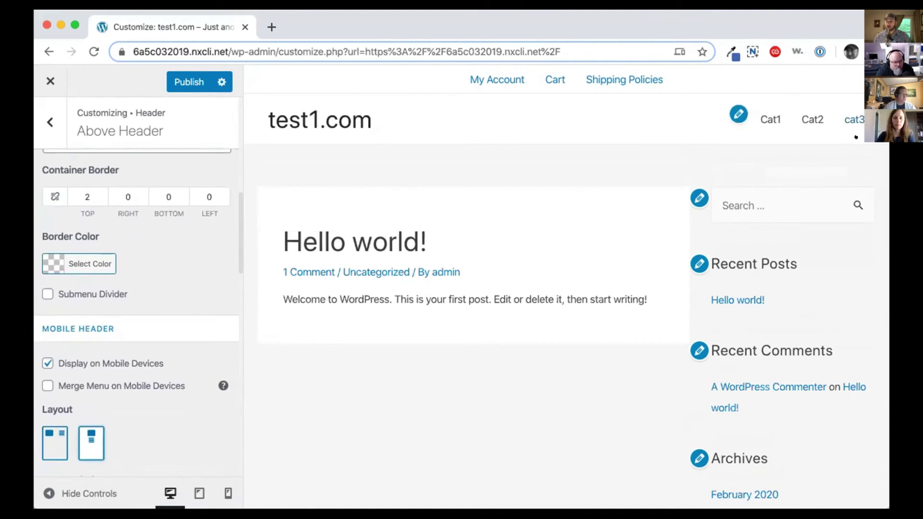
{"action": "left_click_drag", "start_coordinate": [888, 289], "coordinate": [754, 289]}
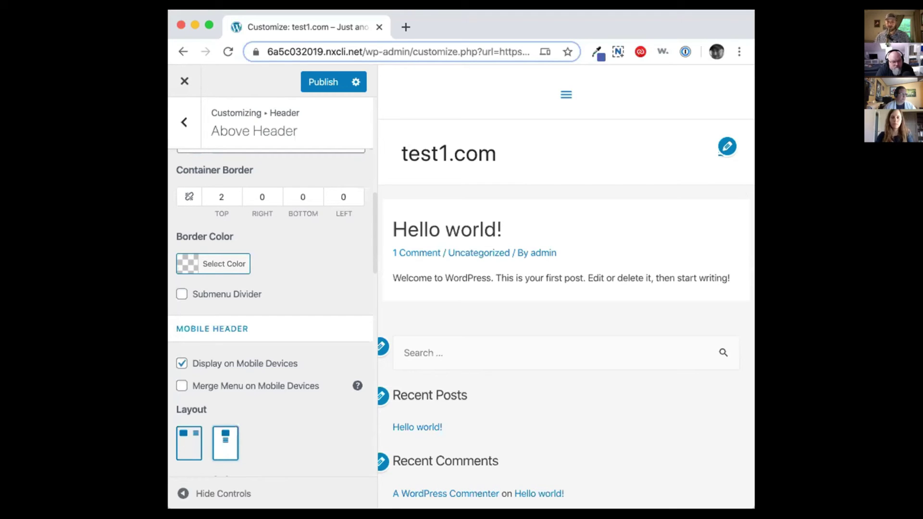
{"action": "key", "text": "ctrl+alt+Return"}
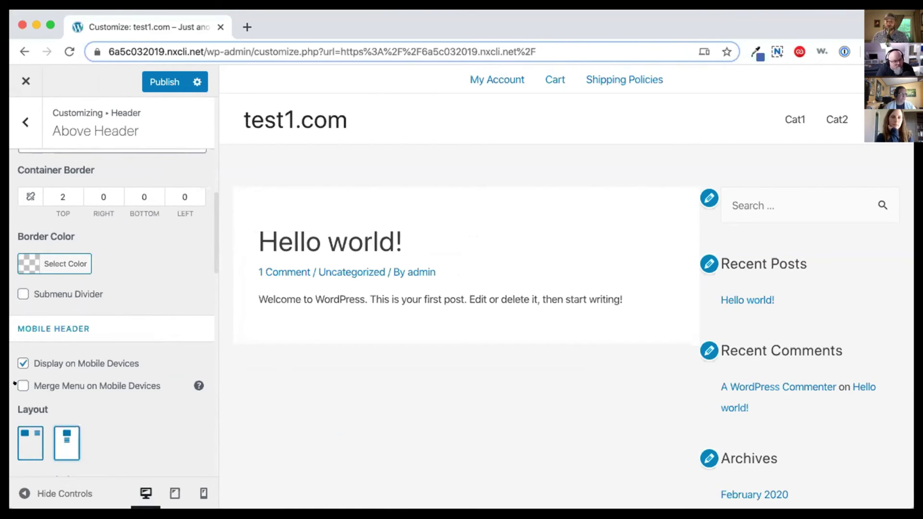
Step: Enable Merge Menu on Mobile Devices, check the hamburger menu in a narrow window, then disable merging
{"action": "left_click", "coordinate": [22, 385]}
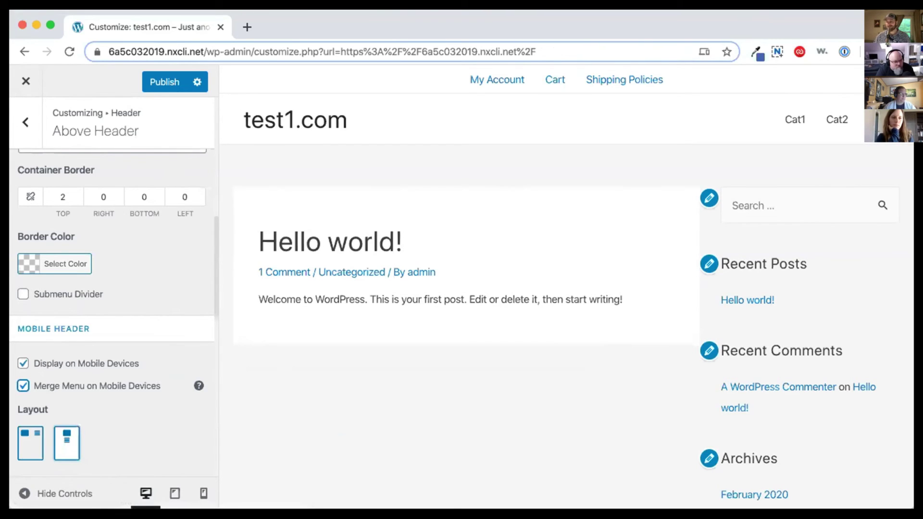
{"action": "left_click_drag", "start_coordinate": [863, 289], "coordinate": [809, 258]}
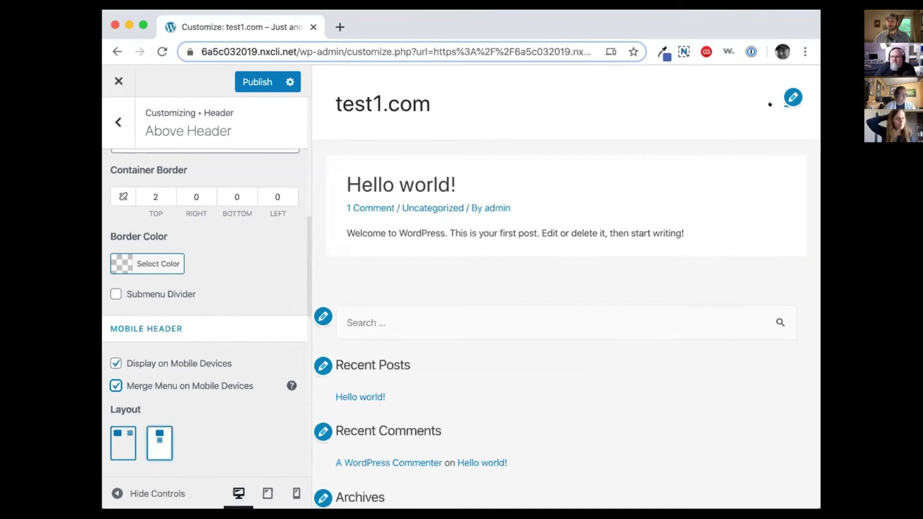
{"action": "left_click", "coordinate": [770, 104]}
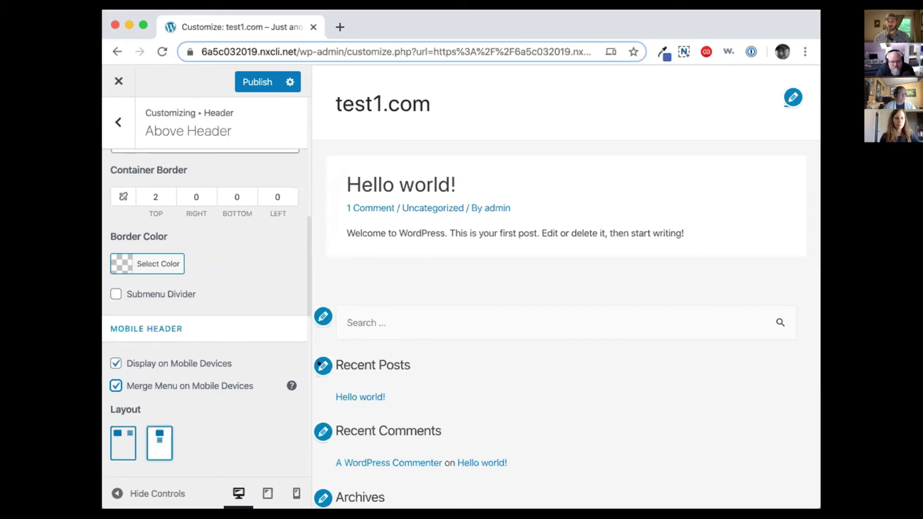
{"action": "key", "text": "space"}
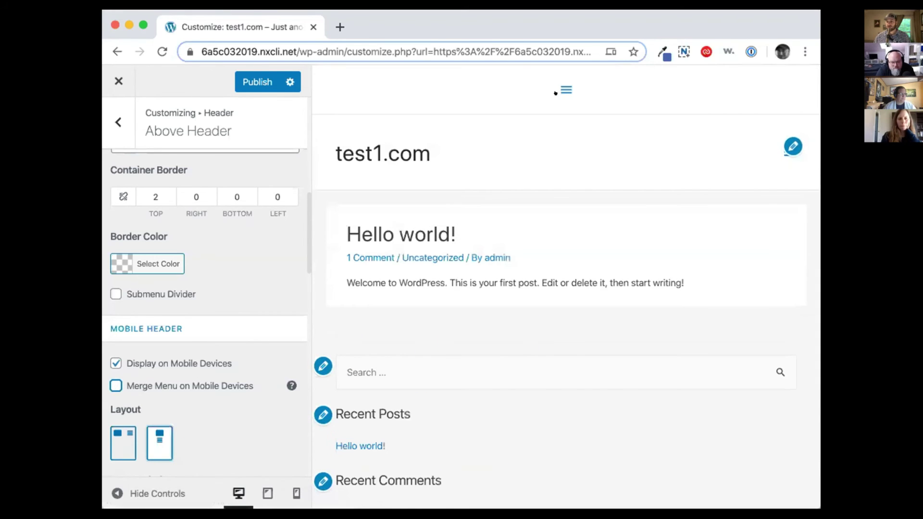
Step: Open the unmerged mobile menu for comparison, then turn Merge Menu on Mobile Devices back on
{"action": "left_click", "coordinate": [555, 84]}
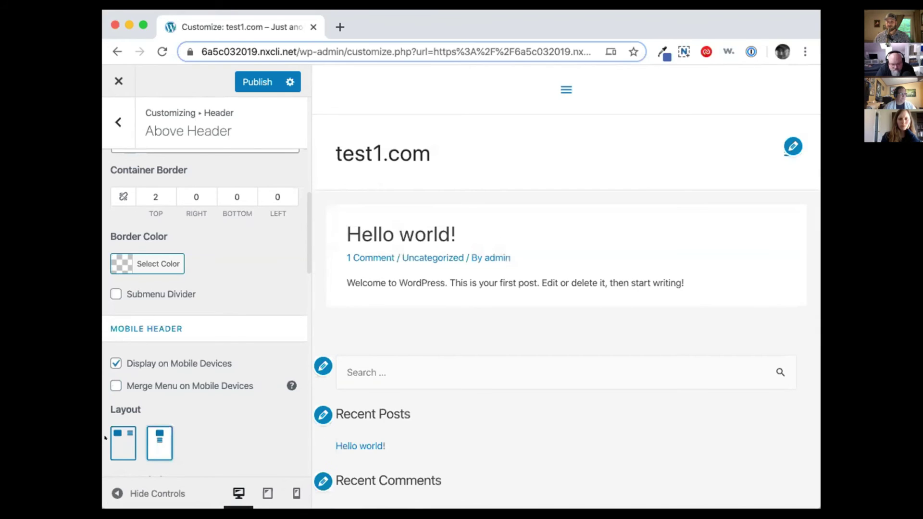
{"action": "left_click", "coordinate": [115, 386]}
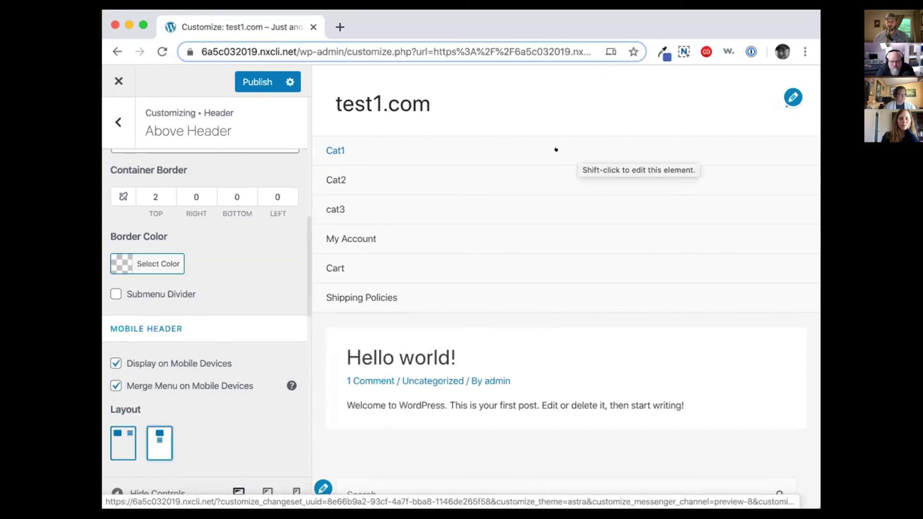
Step: Publish the Customizer header changes, including the Account Stuff menu above the header
{"action": "left_click", "coordinate": [251, 82]}
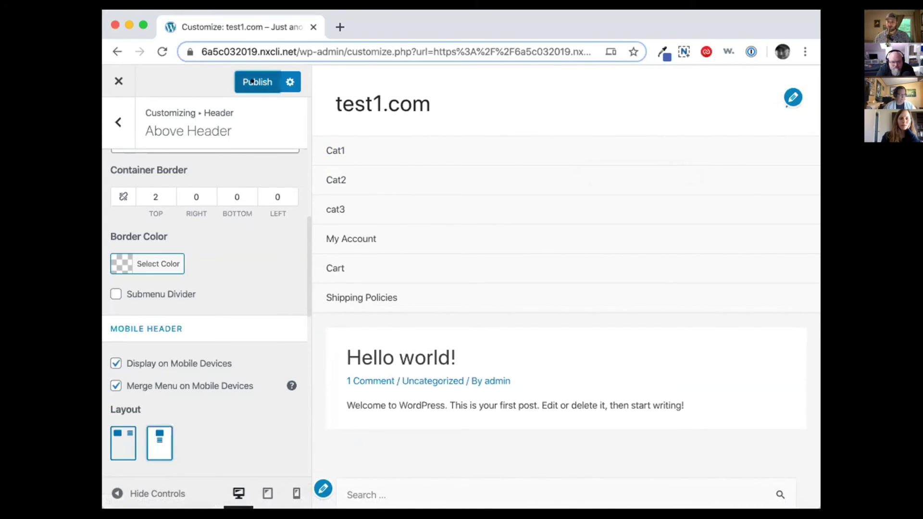